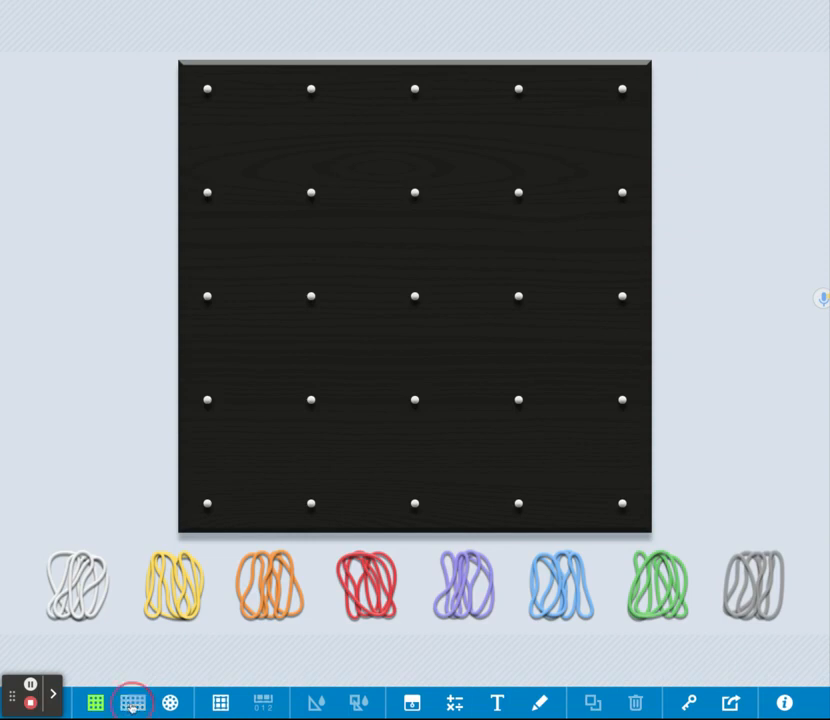
- Switch to the large rectangular pegboard and form a white right triangle with legs two peg spaces long in its lower-left corner
click(132, 703)
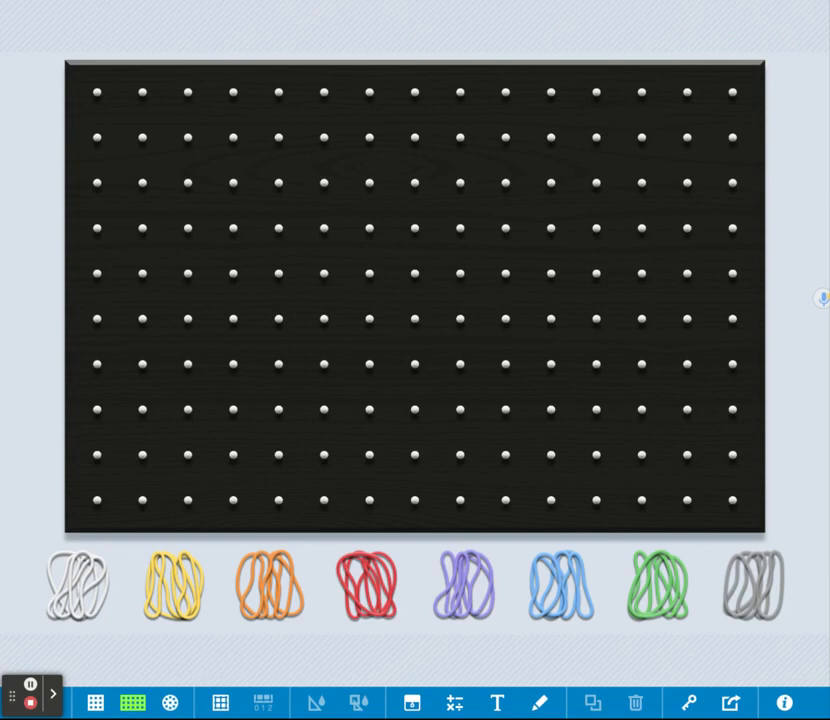
drag(77, 585, 97, 409)
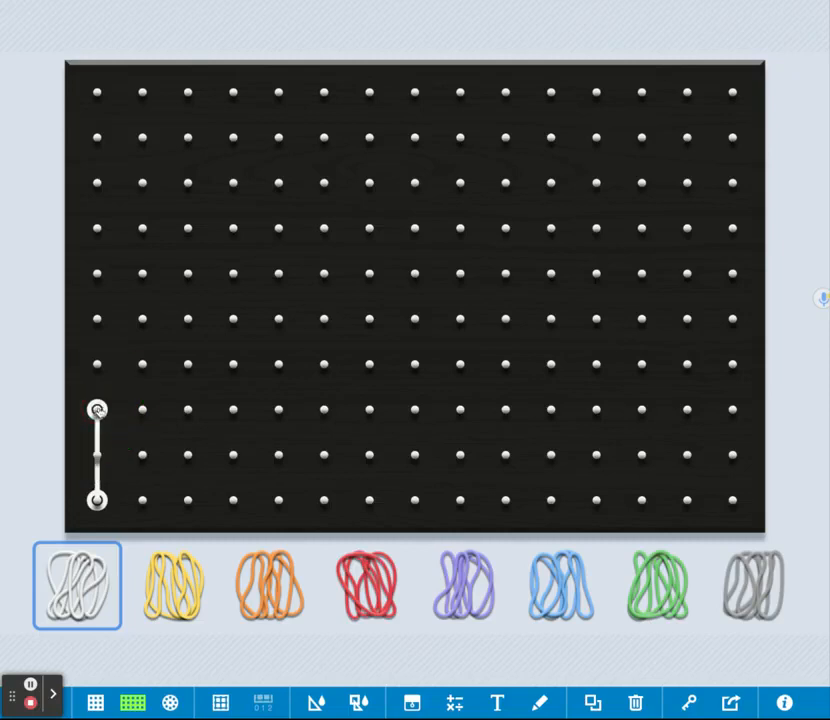
drag(93, 592, 188, 502)
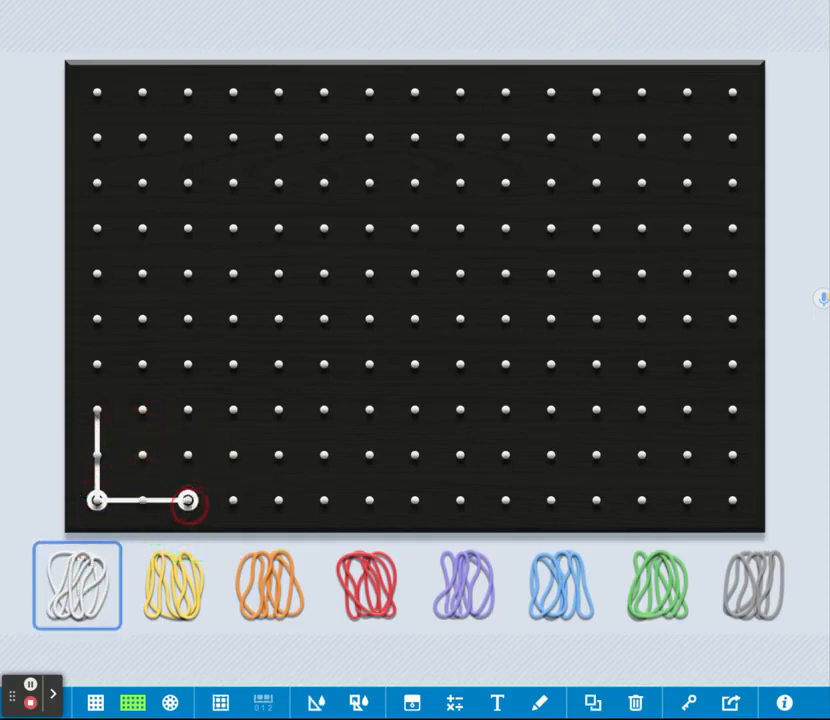
drag(89, 587, 97, 410)
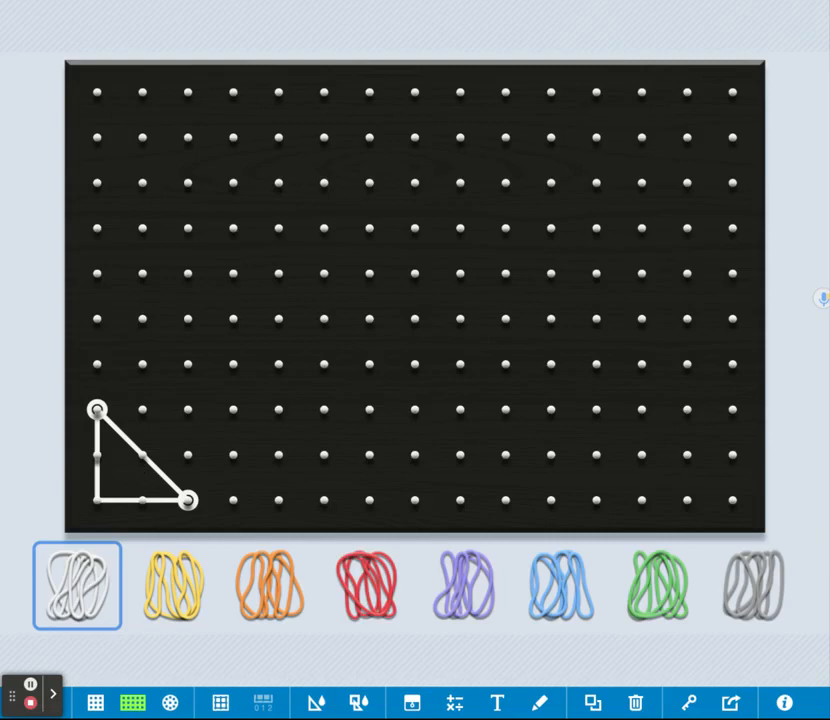
- Form a yellow square two peg spaces on each side in the board's upper-left corner
drag(183, 590, 188, 93)
click(174, 597)
drag(181, 593, 97, 92)
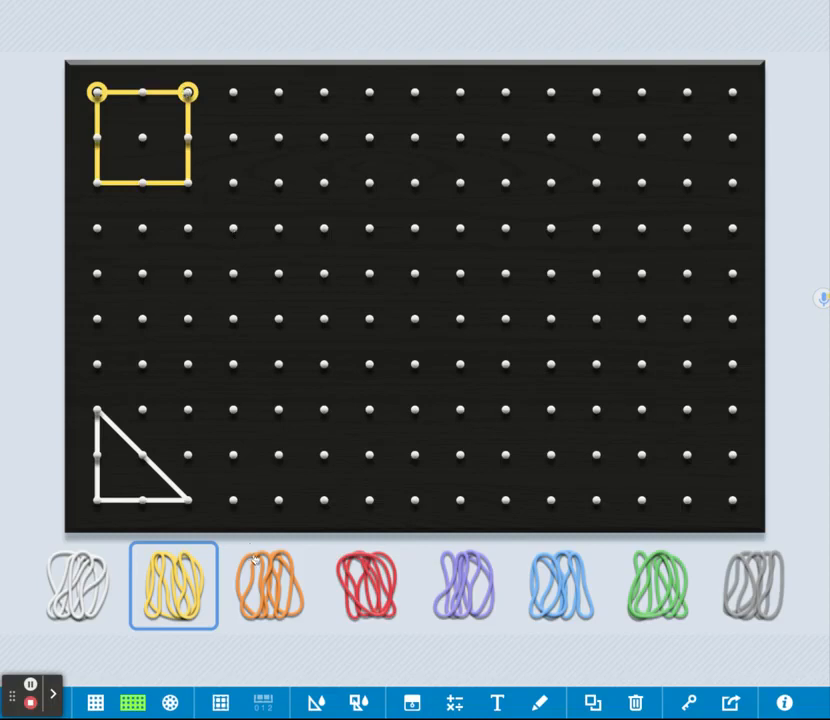
- Form an orange rectangle five peg spaces wide and two high along the board's upper edge, starting at the seventh peg column
drag(270, 600, 370, 183)
click(270, 595)
drag(270, 595, 596, 183)
drag(234, 594, 596, 183)
drag(596, 137, 596, 92)
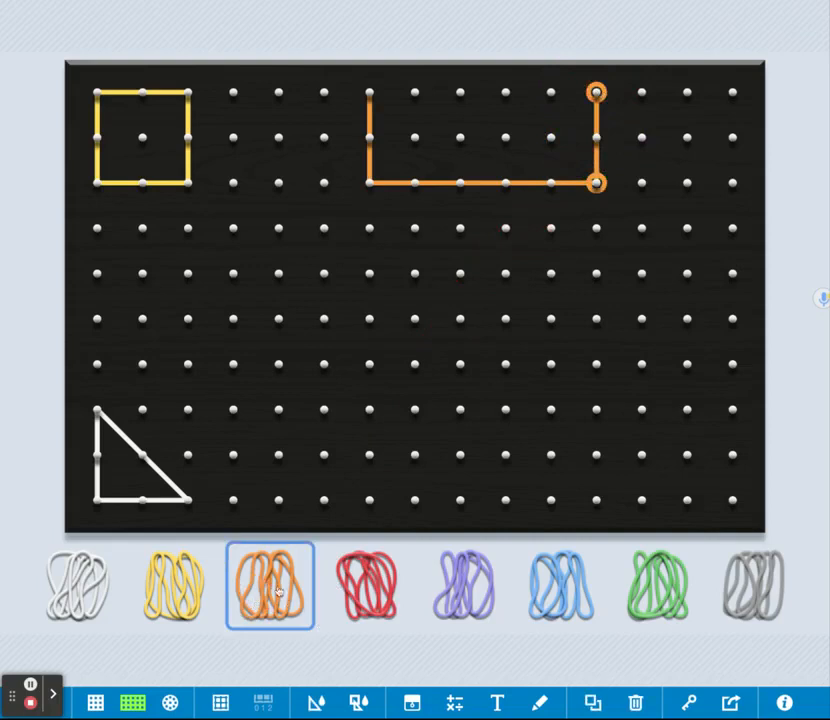
drag(279, 593, 369, 93)
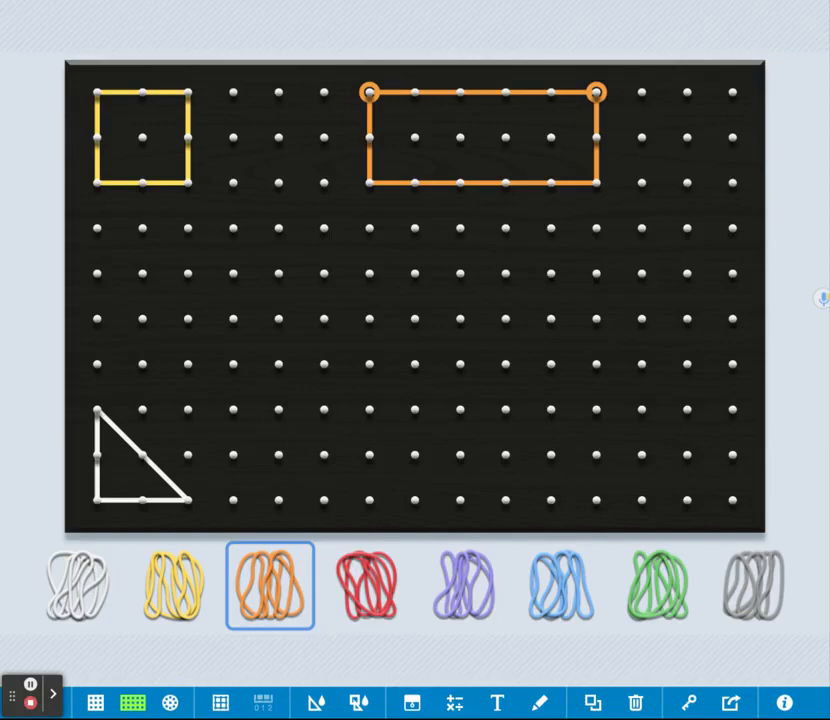
- Form a red hexagon four peg spaces wide and two high below the orange rectangle, with horizontal sides two spaces long
click(367, 594)
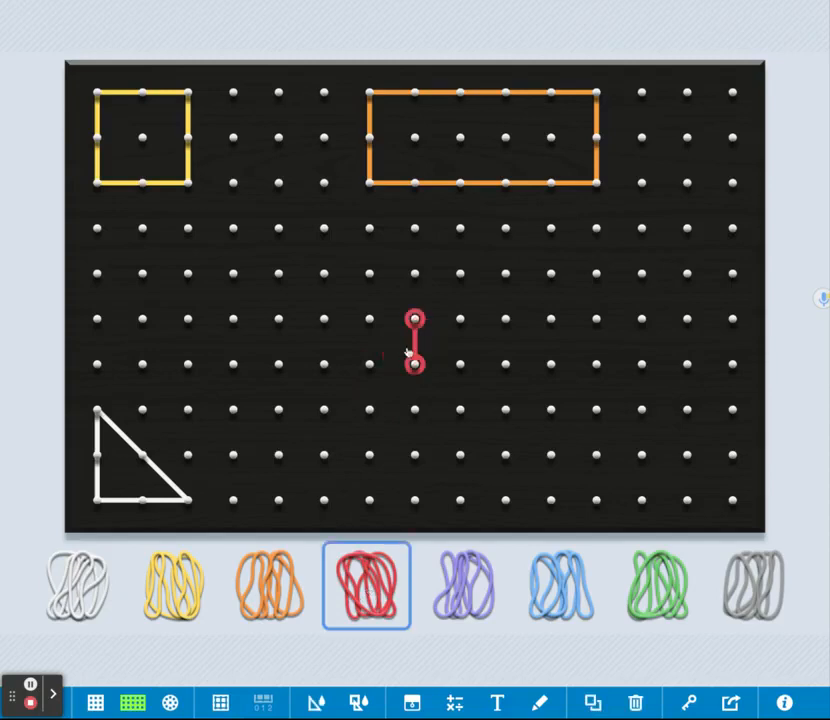
drag(415, 319, 459, 318)
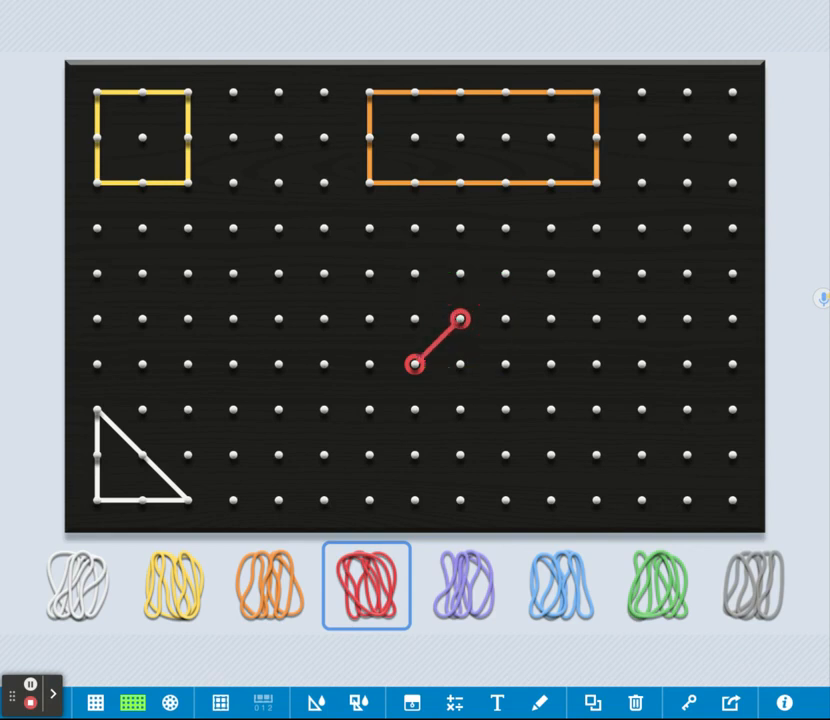
drag(366, 590, 551, 318)
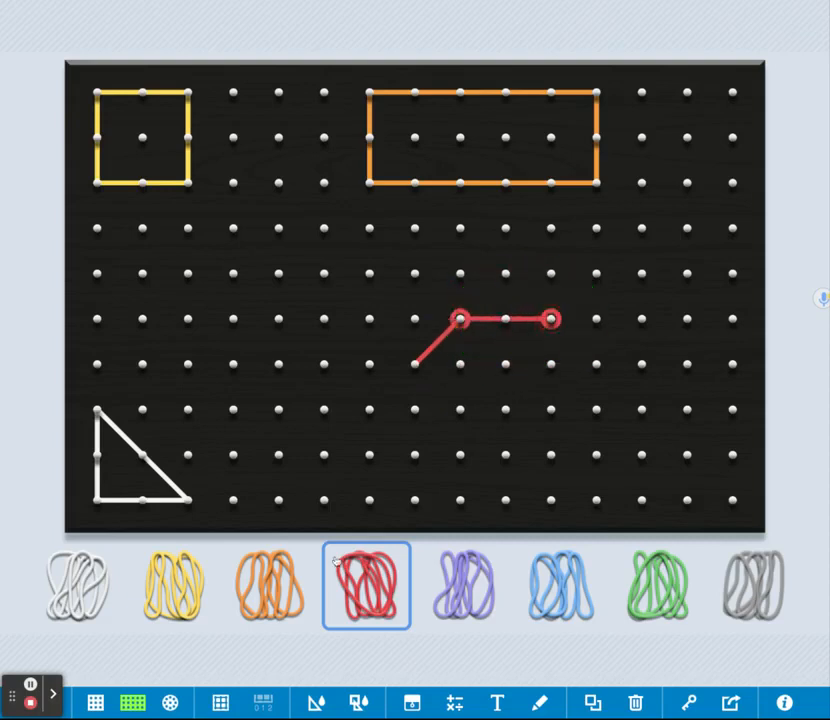
drag(359, 595, 597, 365)
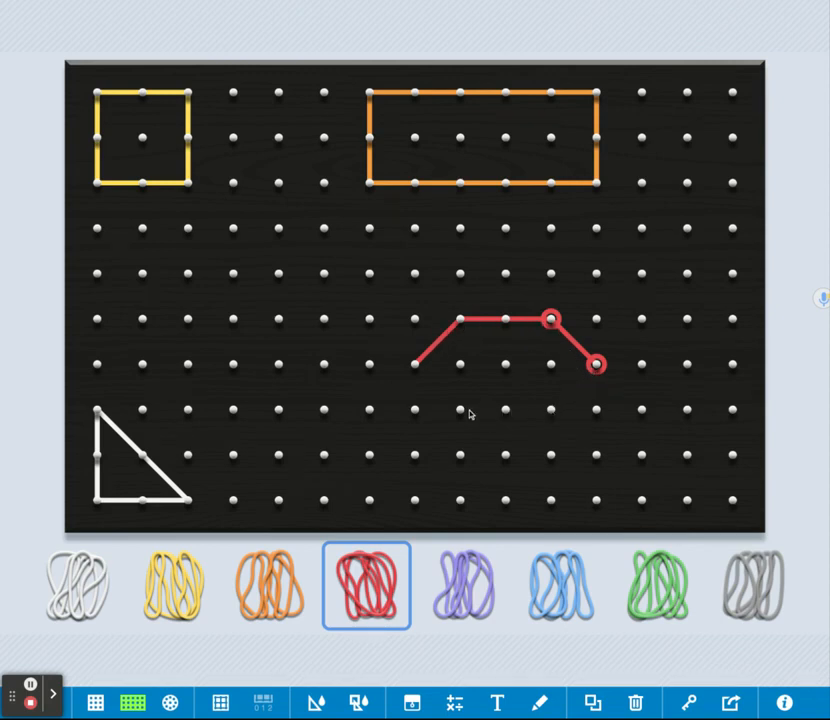
click(365, 585)
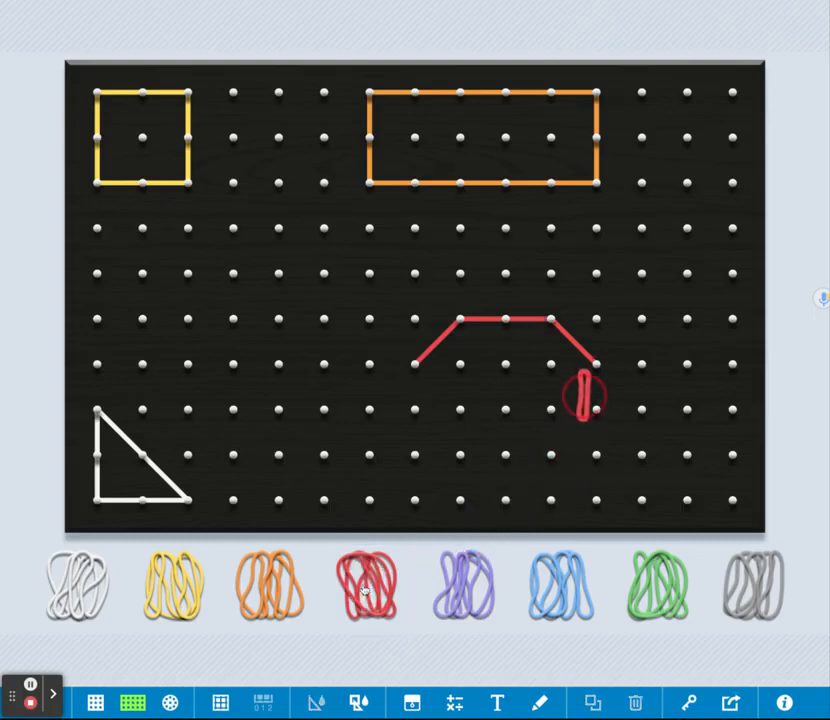
drag(597, 409, 551, 409)
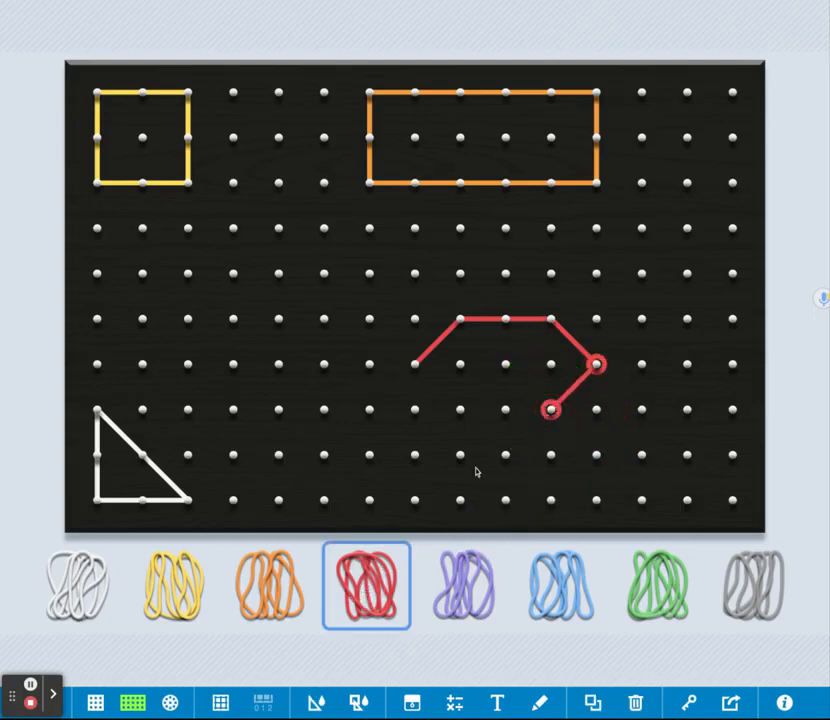
click(350, 595)
drag(551, 455, 459, 409)
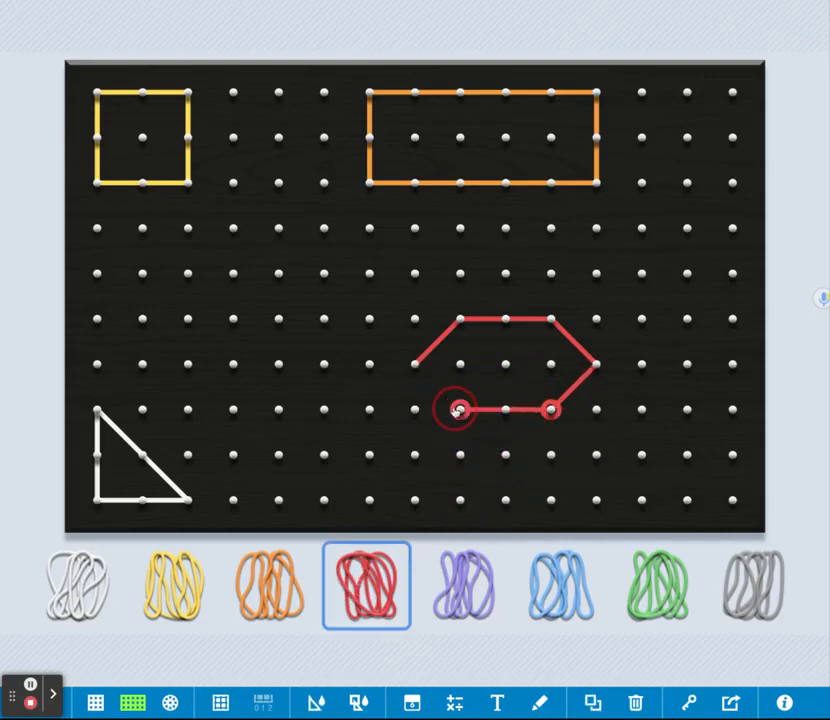
click(360, 598)
drag(459, 455, 416, 365)
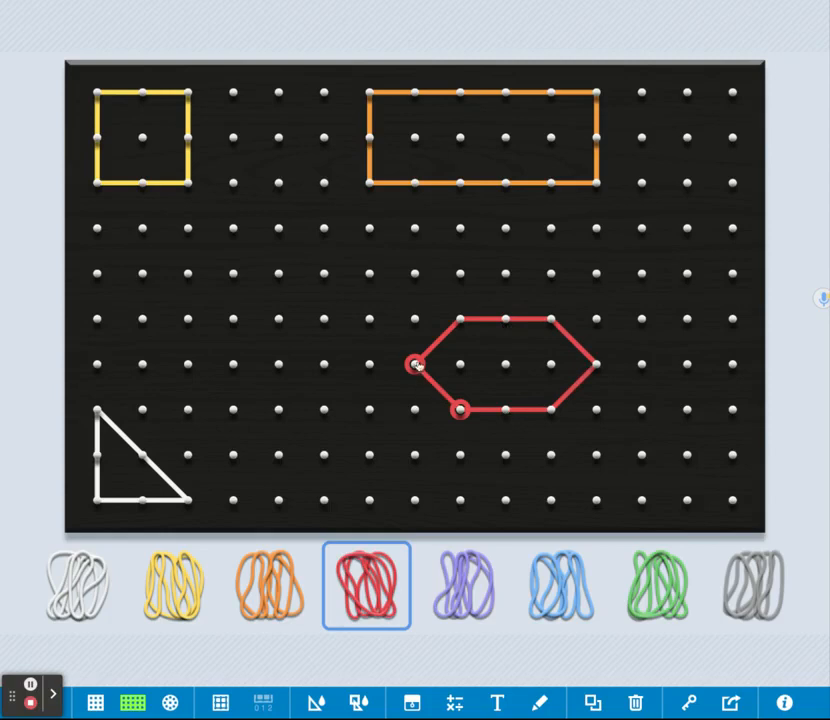
- Go around the corner pegs of the red hexagon one by one to check its shape
click(460, 321)
click(552, 321)
click(598, 367)
click(552, 409)
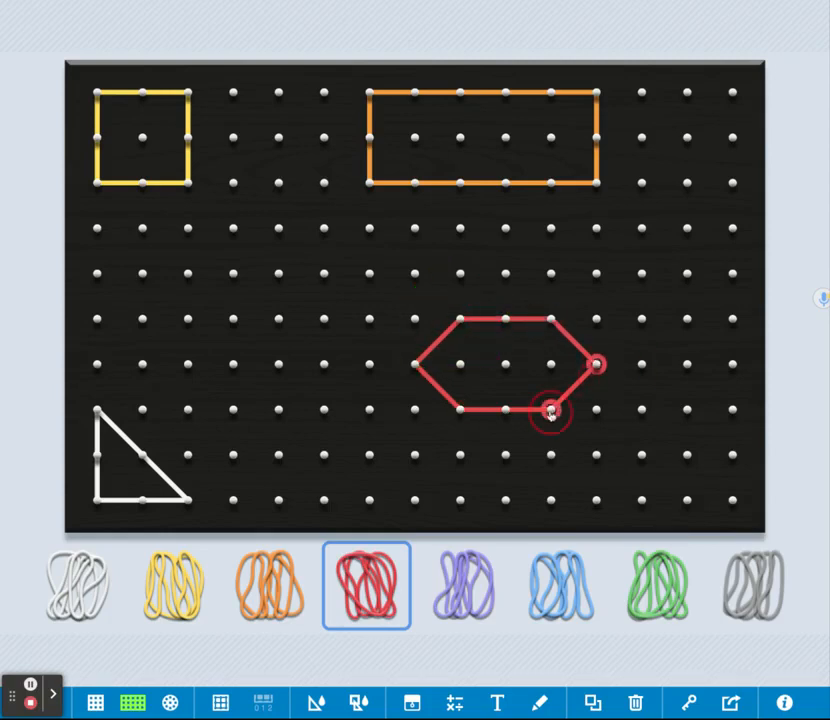
click(459, 409)
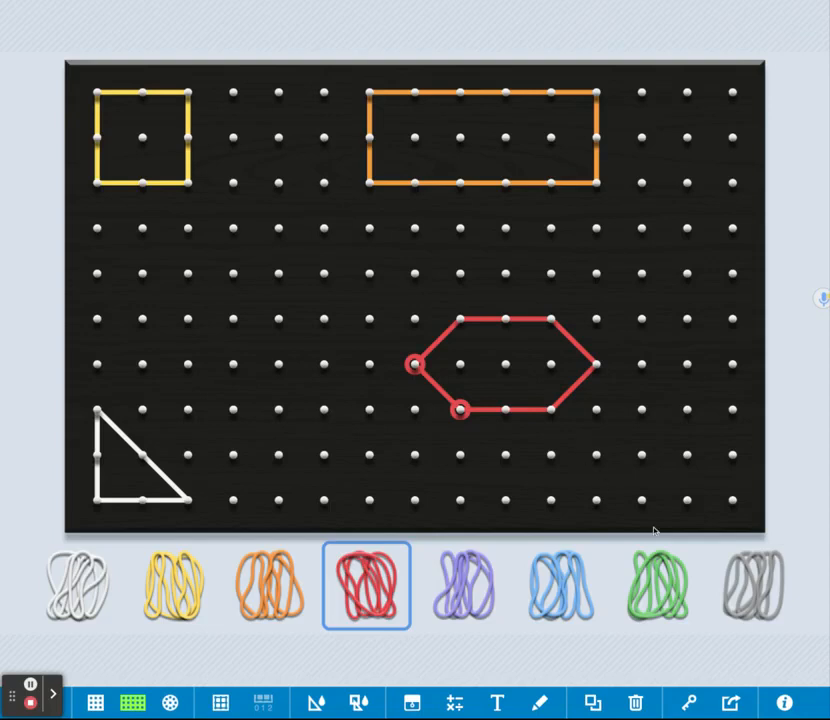
- Save the geoboard as an image from the sharing options, and copy the board image
click(731, 704)
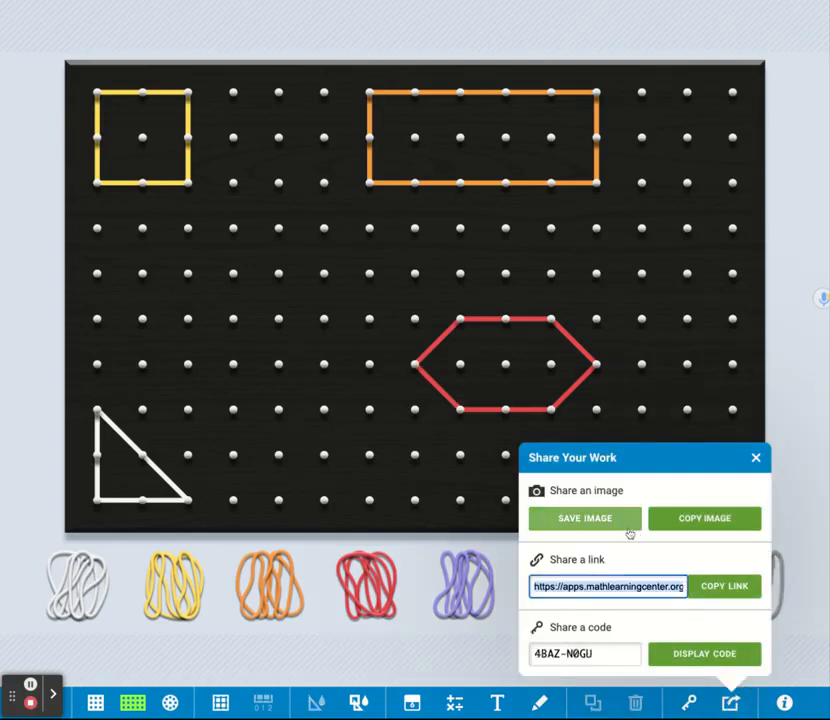
click(569, 518)
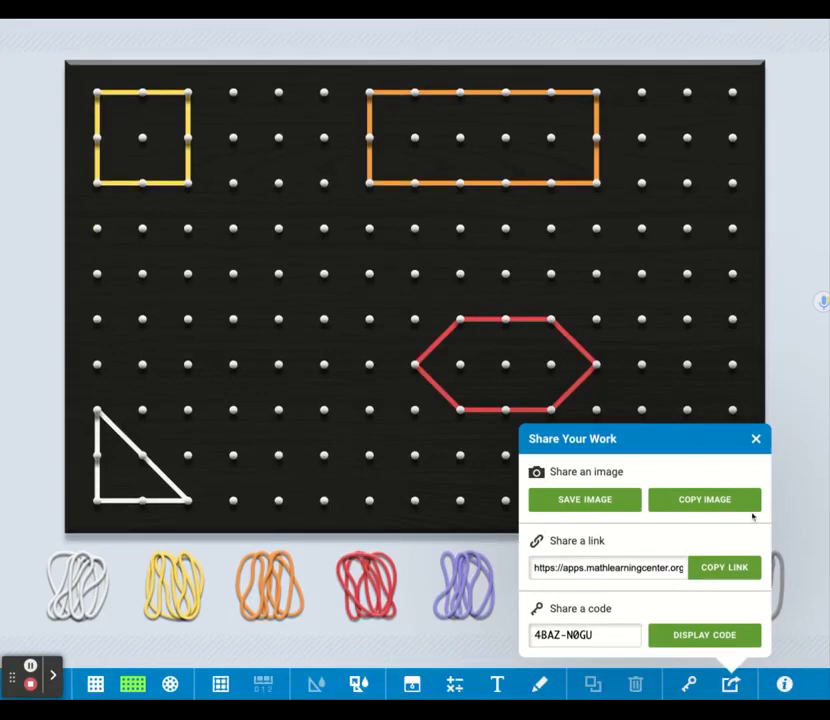
click(710, 499)
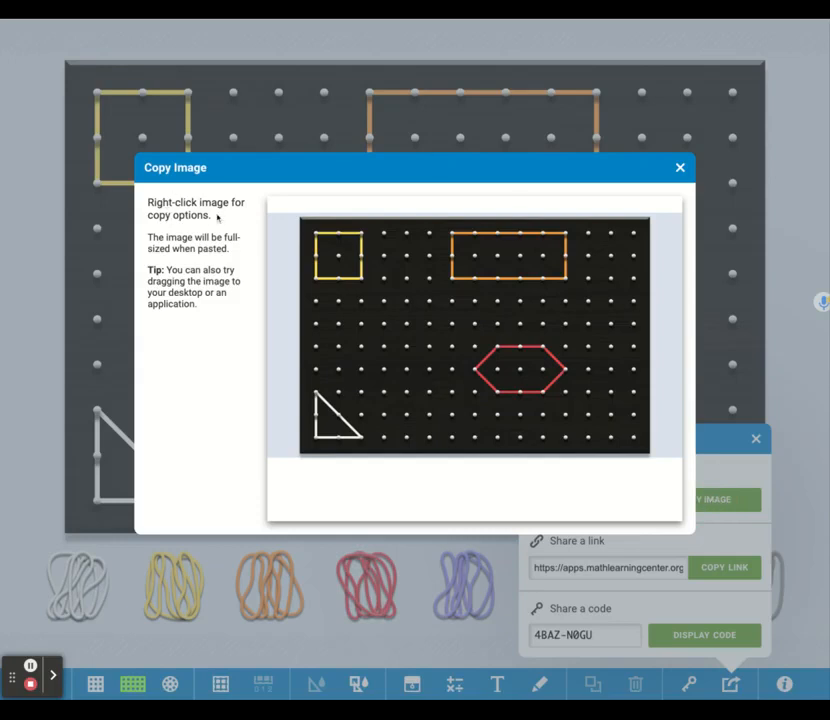
right_click(433, 312)
click(458, 352)
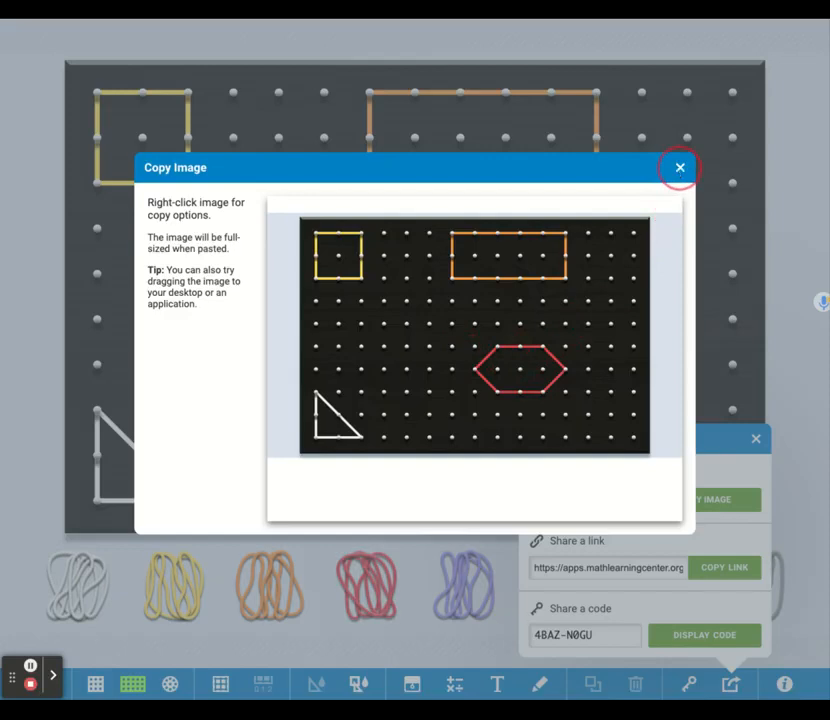
click(680, 167)
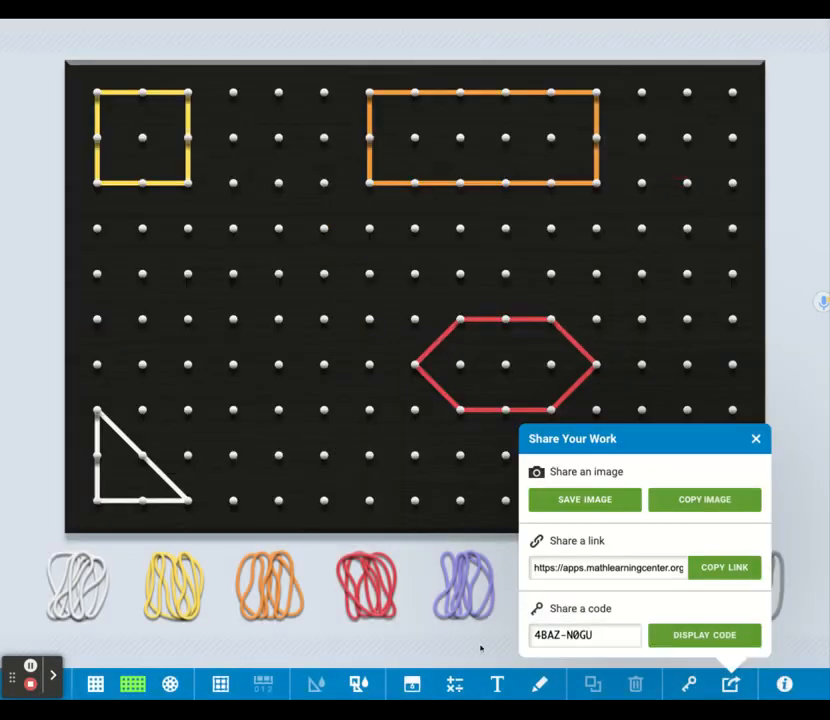